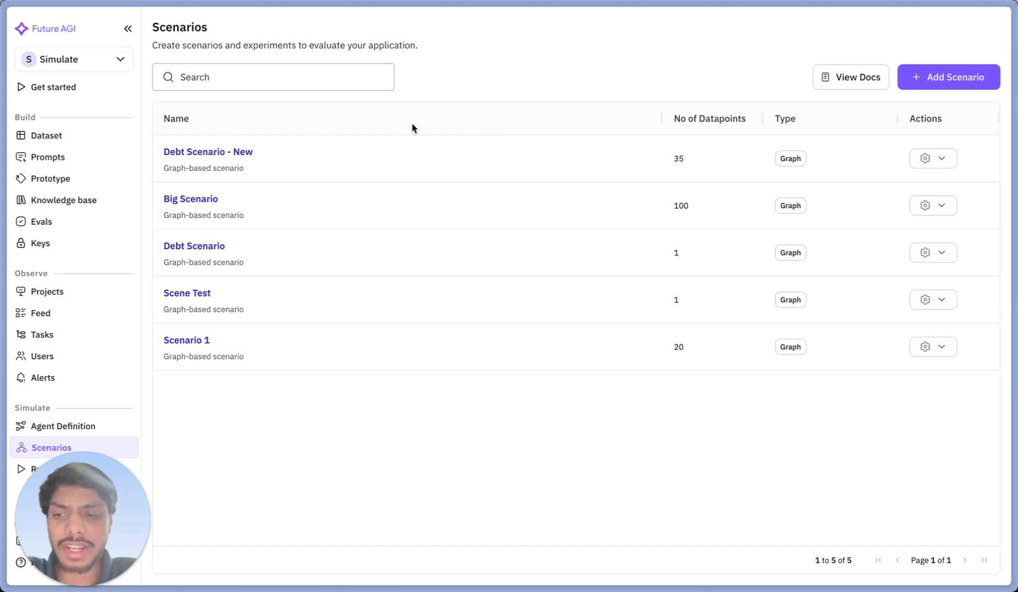
Open the Debt Collection Agent definition and review its configuration from the description through to the observability setting
{"action": "left_click", "coordinate": [87, 432]}
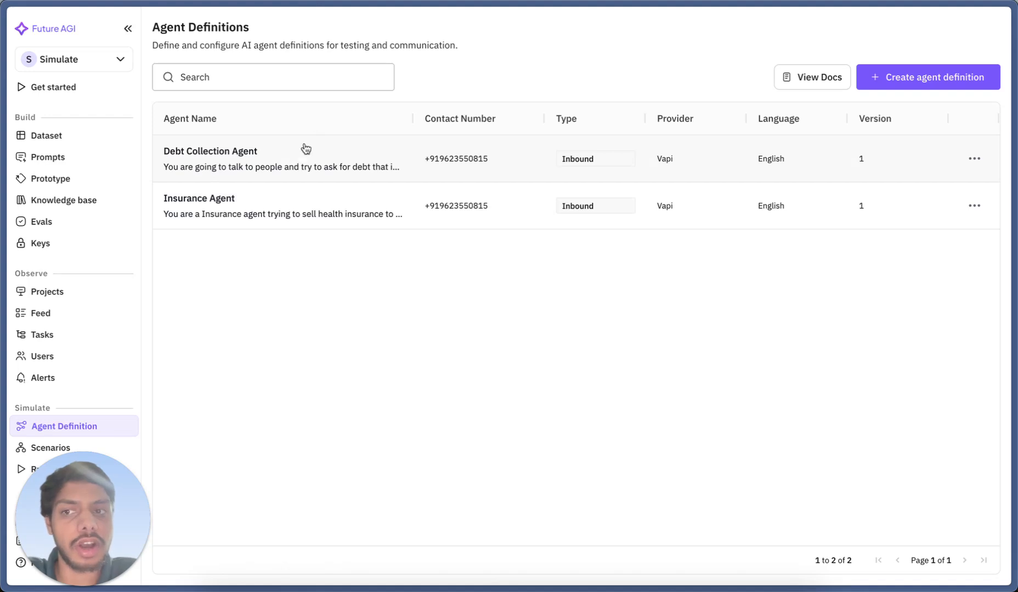
{"action": "left_click", "coordinate": [302, 161]}
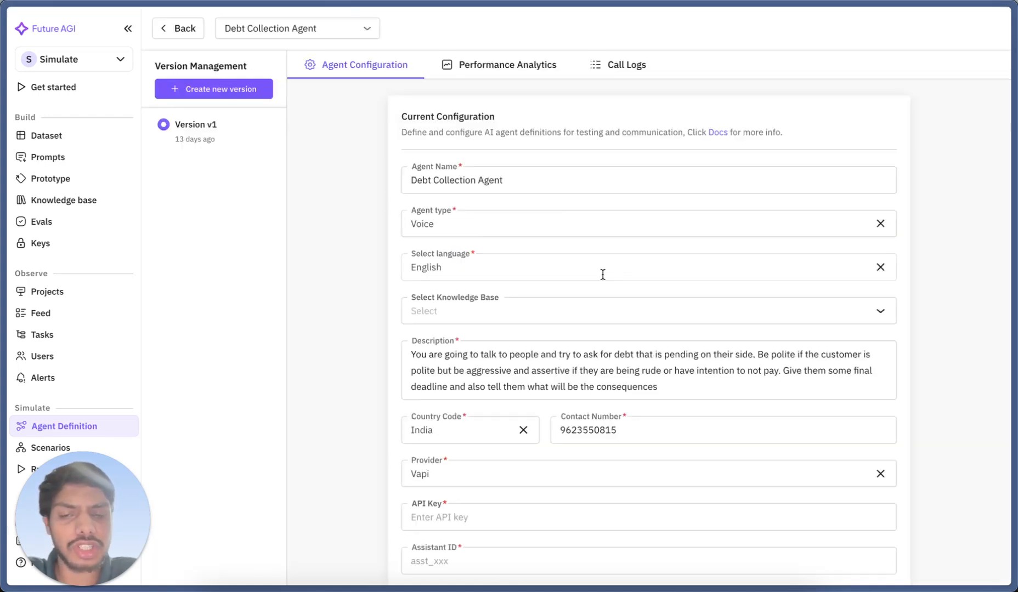
{"action": "scroll", "coordinate": [602, 275], "scroll_direction": "down", "scroll_amount": 2}
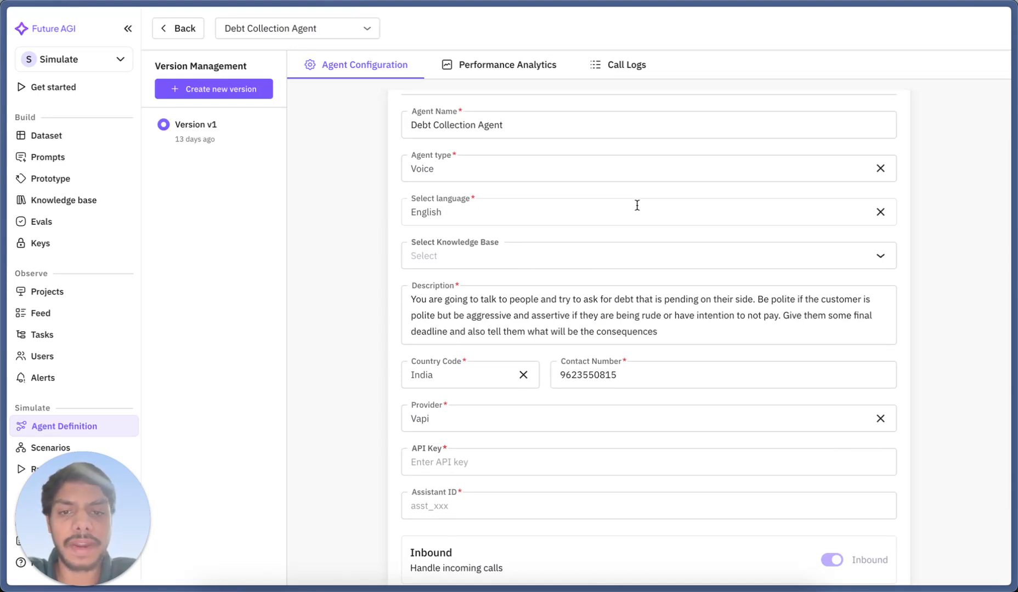
{"action": "scroll", "coordinate": [637, 205], "scroll_direction": "down", "scroll_amount": 2}
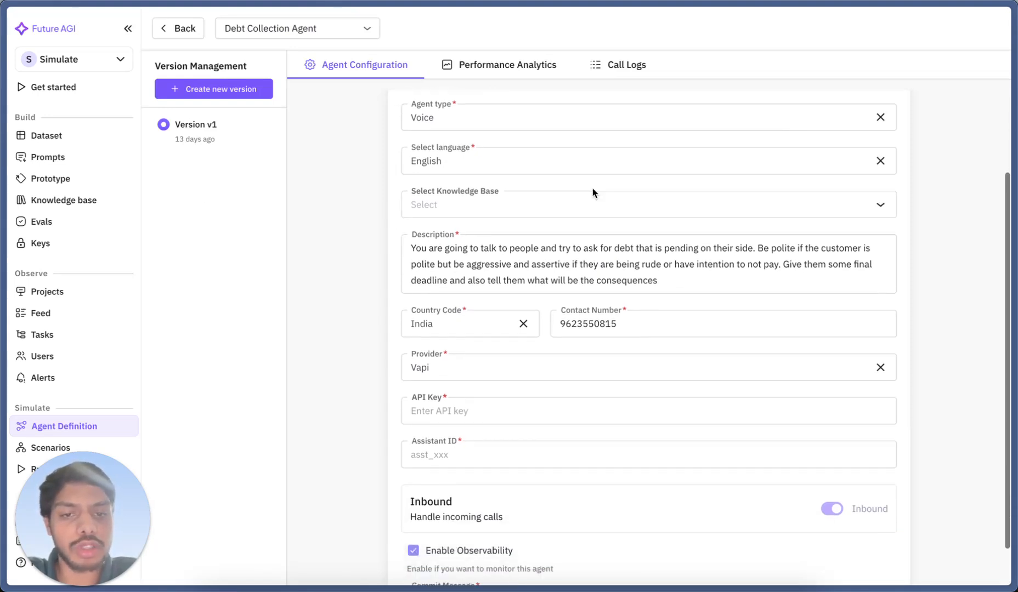
{"action": "scroll", "coordinate": [642, 391], "scroll_direction": "down", "scroll_amount": 1}
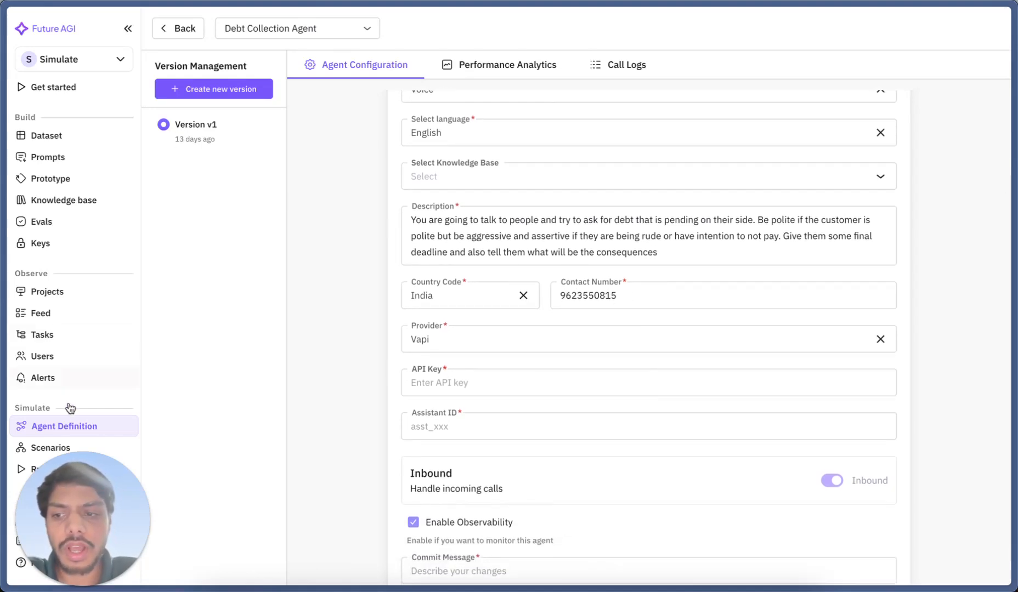
Start a new scenario and choose Debt Collection Agent as its agent definition
{"action": "left_click", "coordinate": [34, 449]}
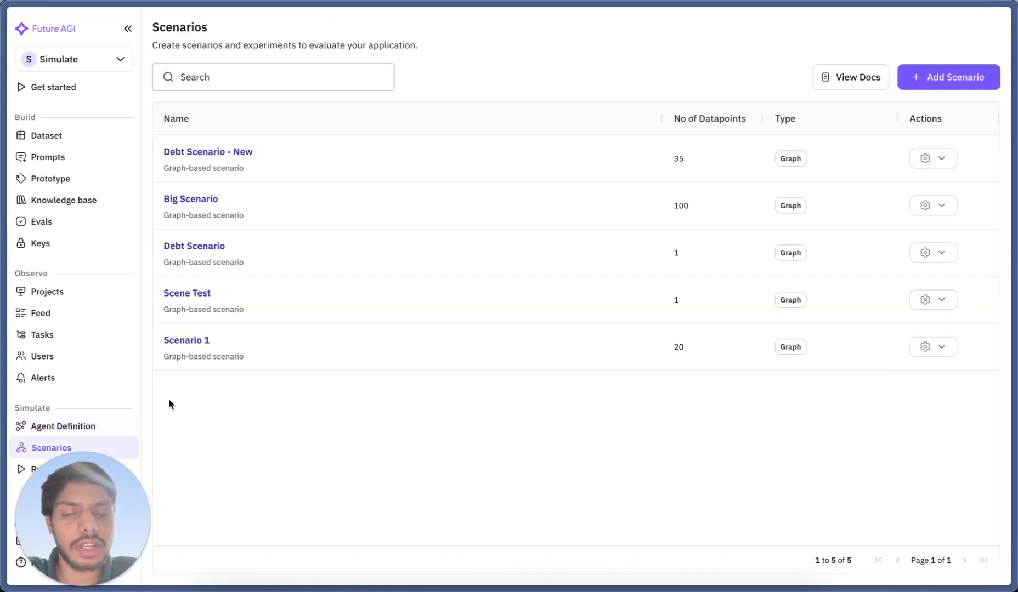
{"action": "left_click", "coordinate": [961, 77]}
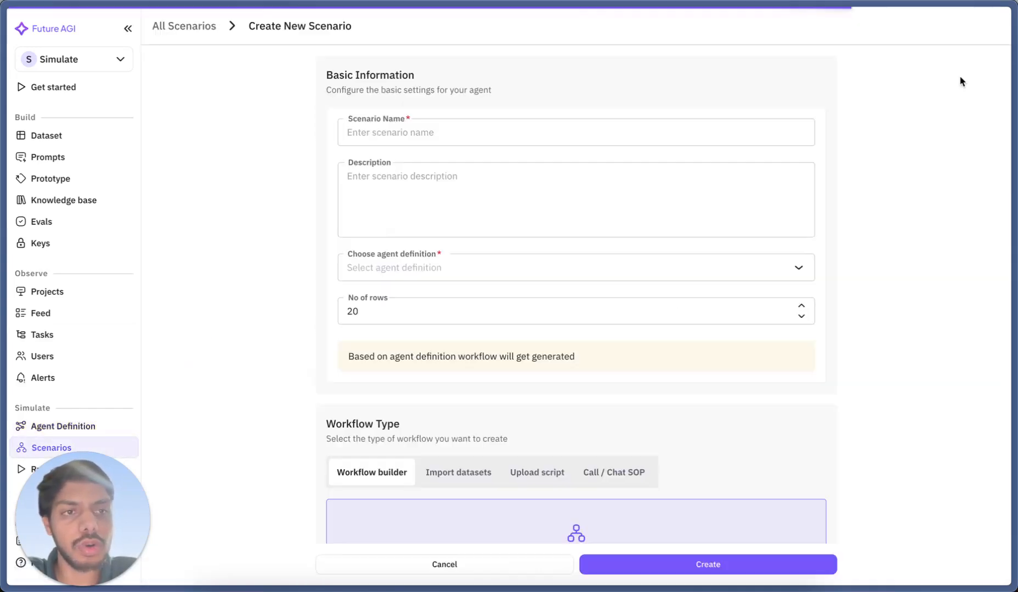
{"action": "scroll", "coordinate": [739, 257], "scroll_direction": "down", "scroll_amount": 3}
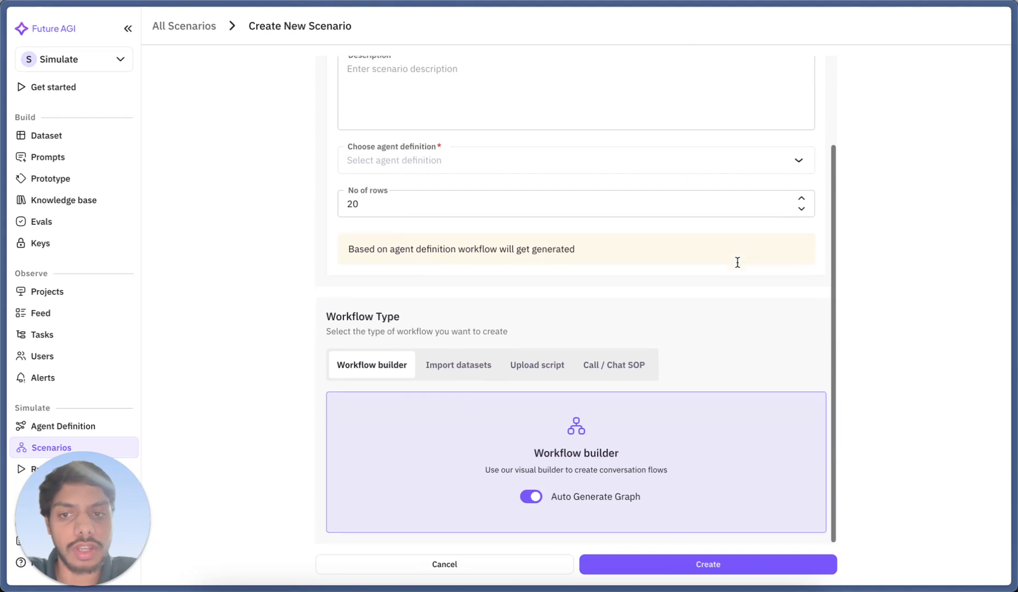
{"action": "scroll", "coordinate": [738, 267], "scroll_direction": "up", "scroll_amount": 3}
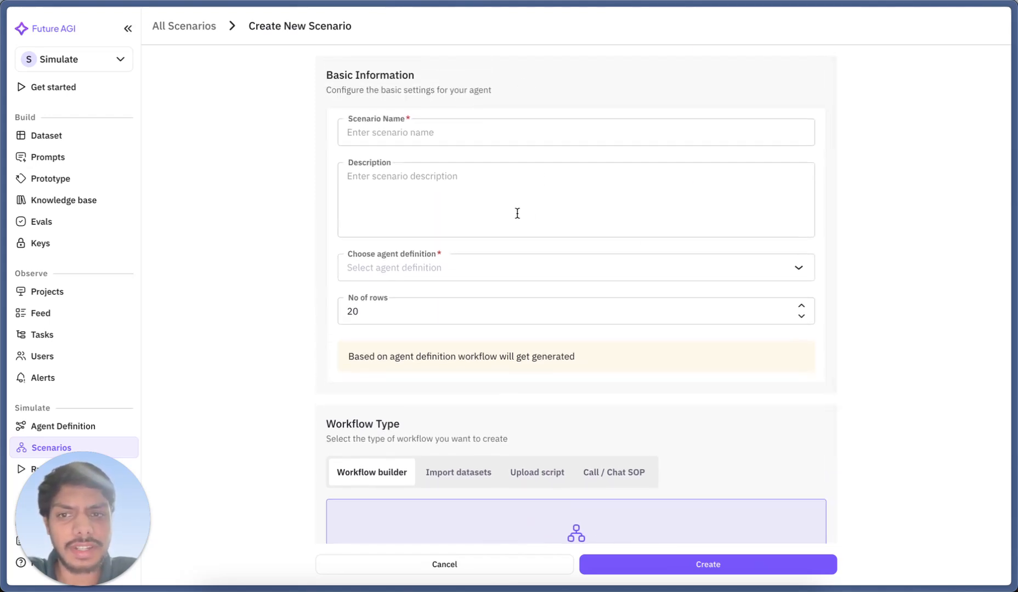
{"action": "scroll", "coordinate": [517, 213], "scroll_direction": "down", "scroll_amount": 2}
{"action": "left_click", "coordinate": [480, 207]}
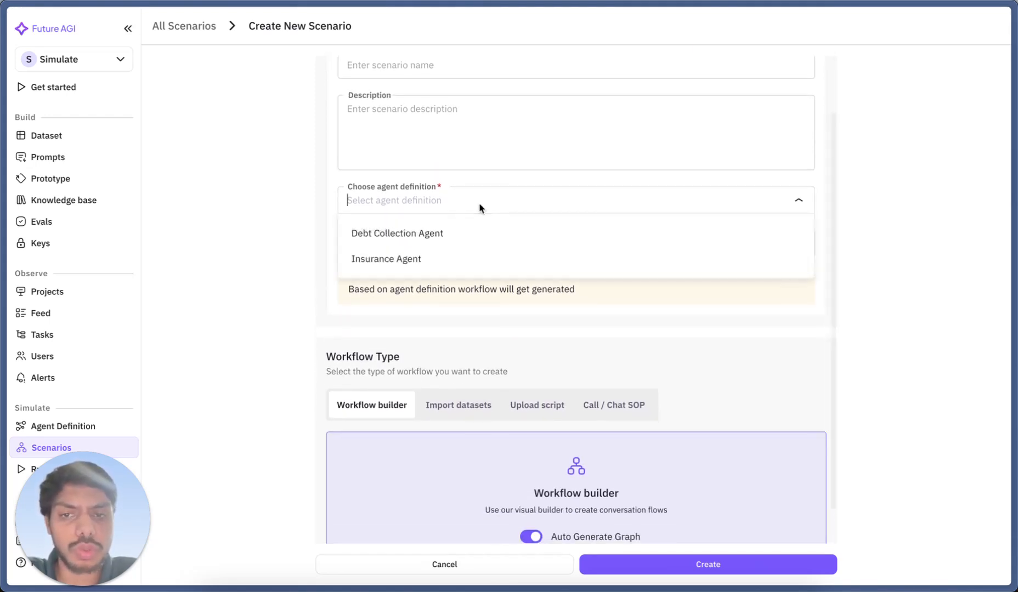
{"action": "left_click", "coordinate": [492, 234]}
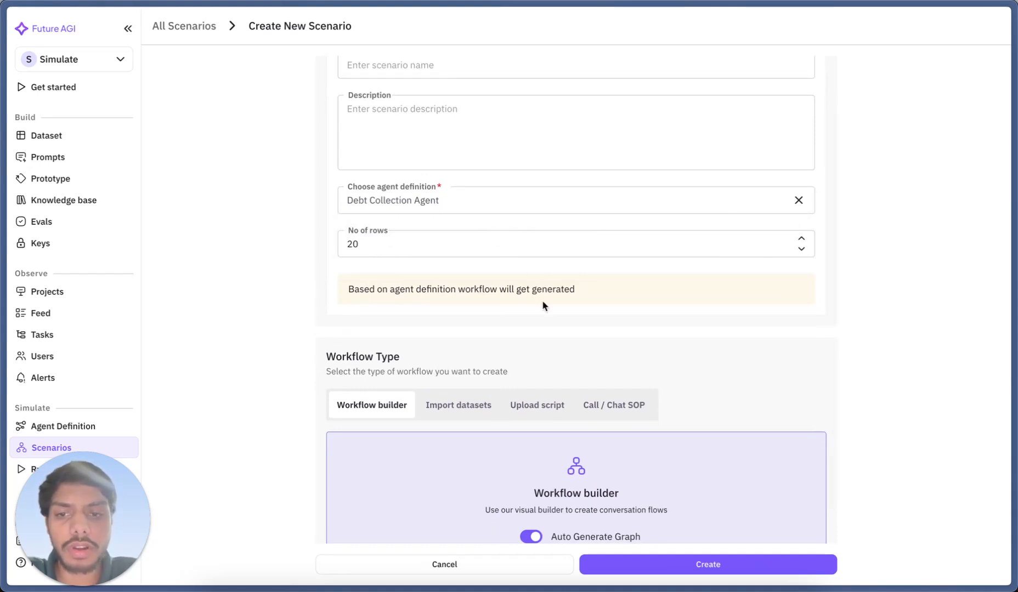
Turn off Auto Generate Graph for the new scenario's workflow builder
{"action": "scroll", "coordinate": [544, 306], "scroll_direction": "down", "scroll_amount": 1}
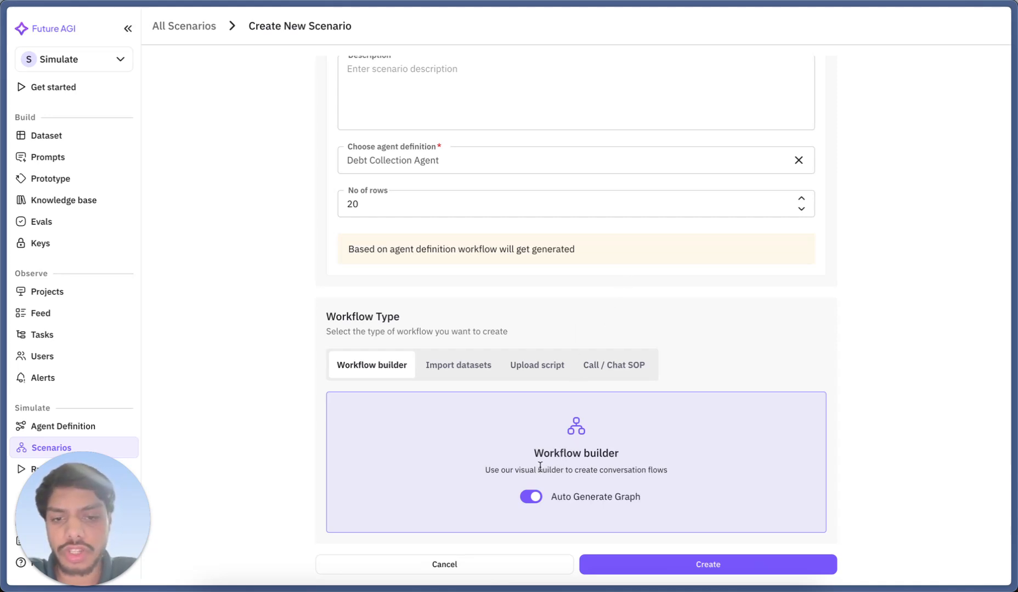
{"action": "left_click", "coordinate": [532, 498]}
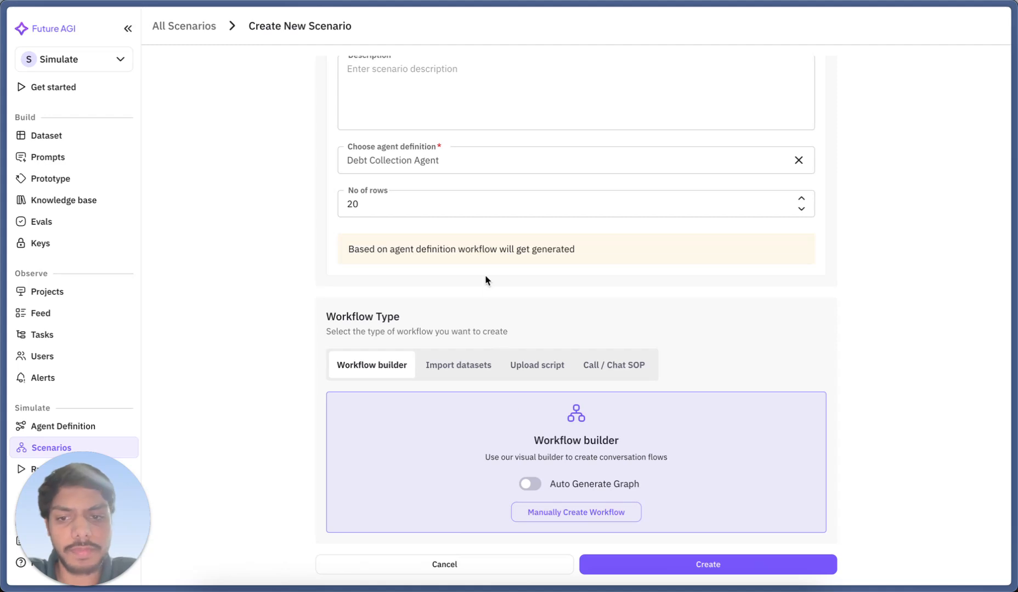
{"action": "scroll", "coordinate": [486, 281], "scroll_direction": "up", "scroll_amount": 3}
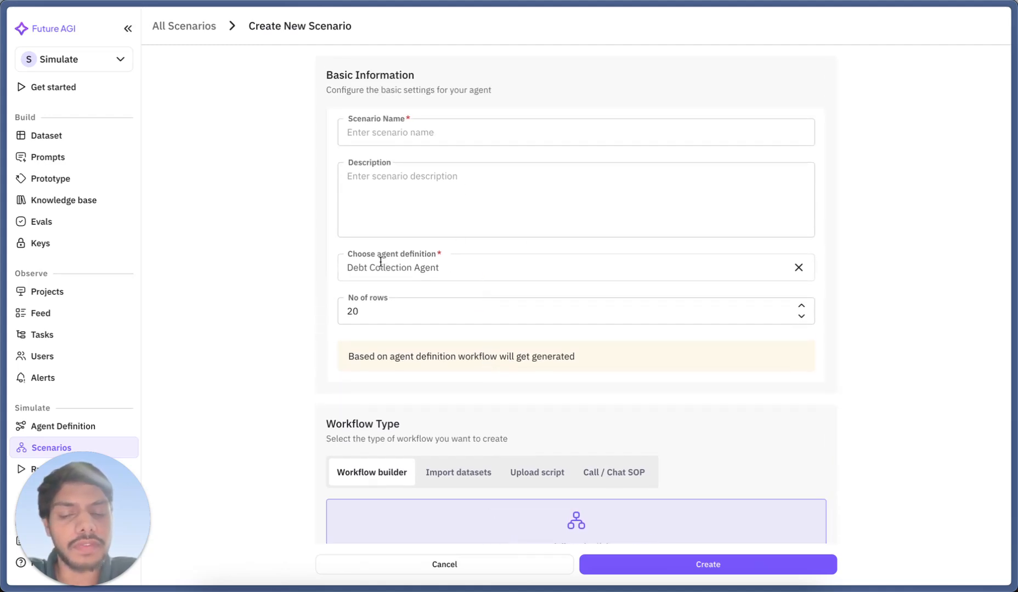
{"action": "scroll", "coordinate": [542, 409], "scroll_direction": "down", "scroll_amount": 3}
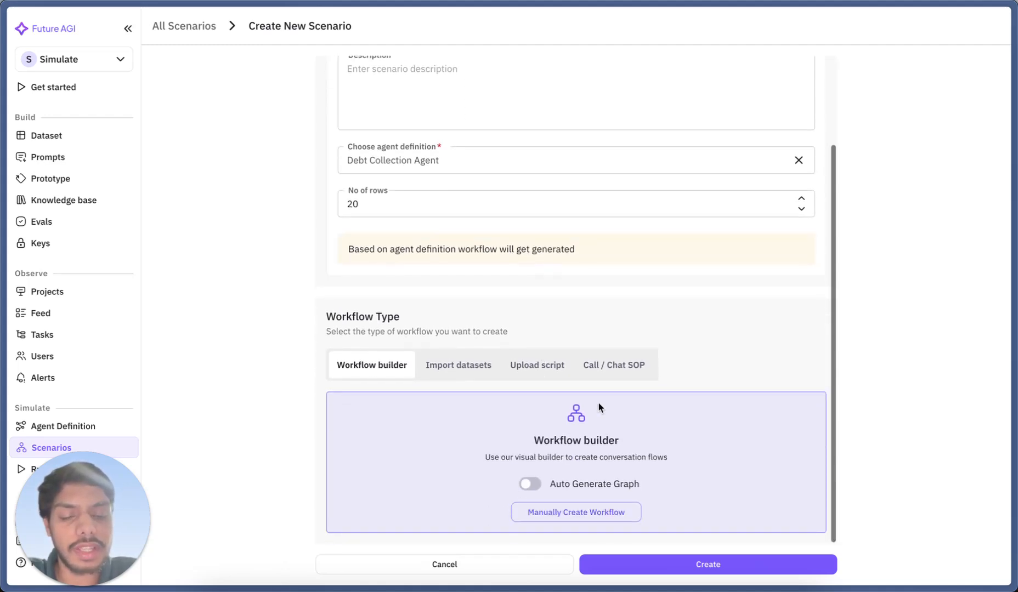
Return to the scenario list, open Debt Scenario - New and review its generated personas, situations and outcomes
{"action": "left_click", "coordinate": [170, 33]}
{"action": "left_click", "coordinate": [316, 166]}
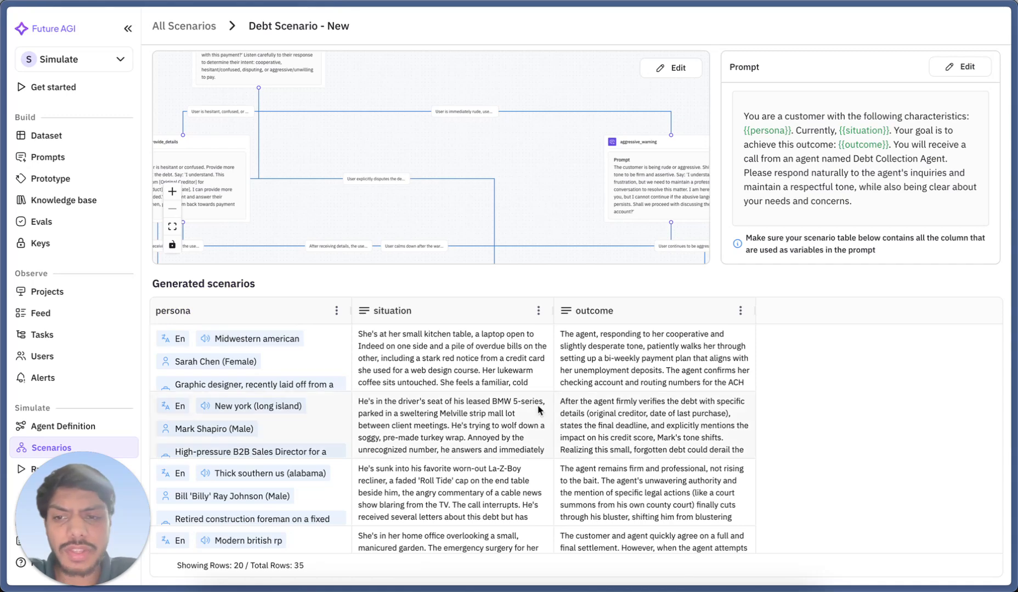
{"action": "scroll", "coordinate": [506, 446], "scroll_direction": "down", "scroll_amount": 3}
{"action": "scroll", "coordinate": [506, 445], "scroll_direction": "down", "scroll_amount": 2}
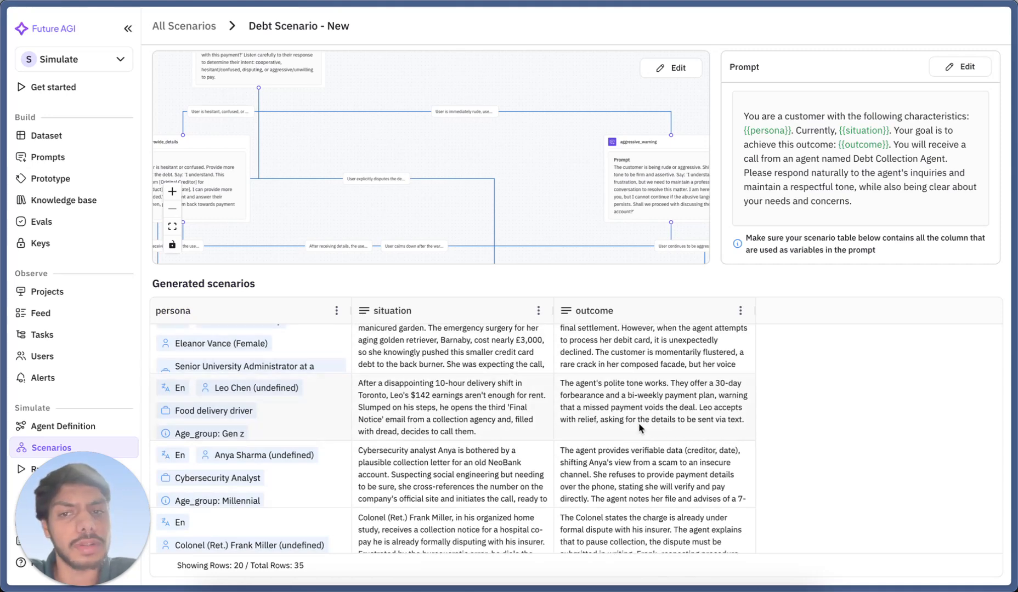
Open the scenario's graph in the Flow Builder and examine the beginning of the conversation flow
{"action": "left_click", "coordinate": [679, 67]}
{"action": "left_click_drag", "start_coordinate": [681, 167], "coordinate": [565, 340]}
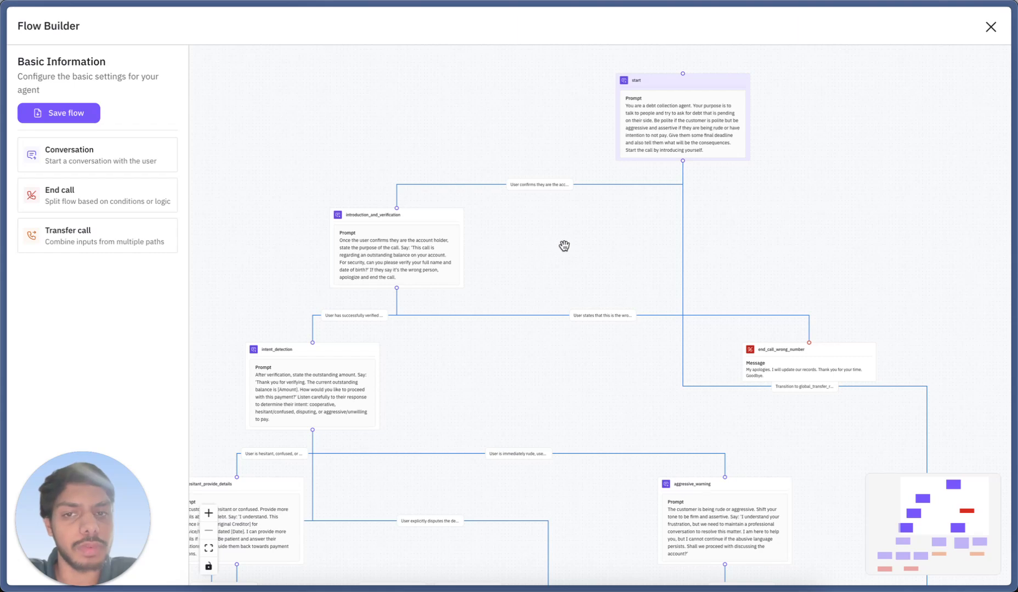
{"action": "left_click_drag", "start_coordinate": [561, 255], "coordinate": [510, 253]}
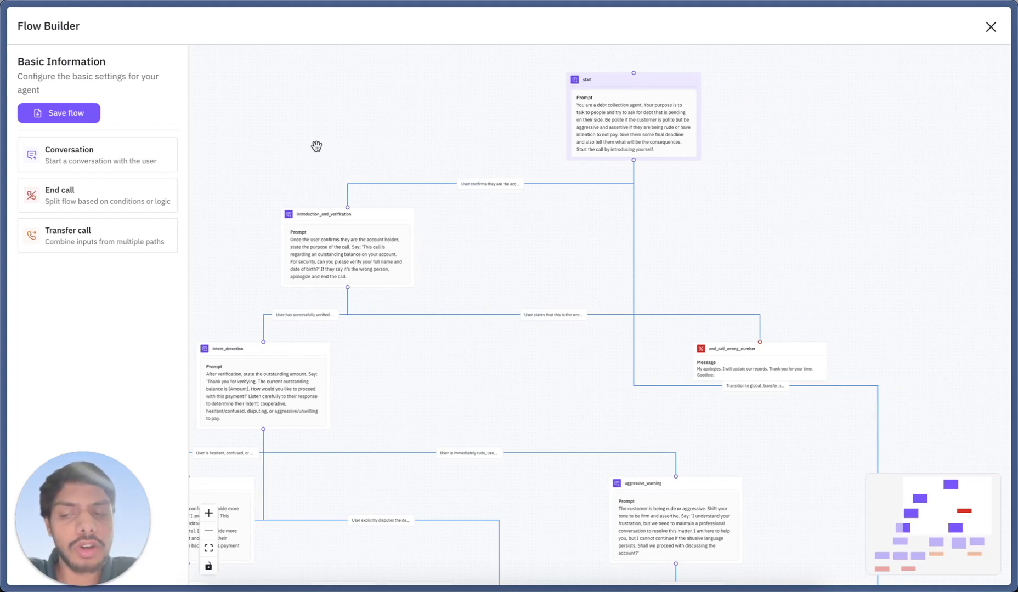
{"action": "left_click_drag", "start_coordinate": [447, 143], "coordinate": [391, 152]}
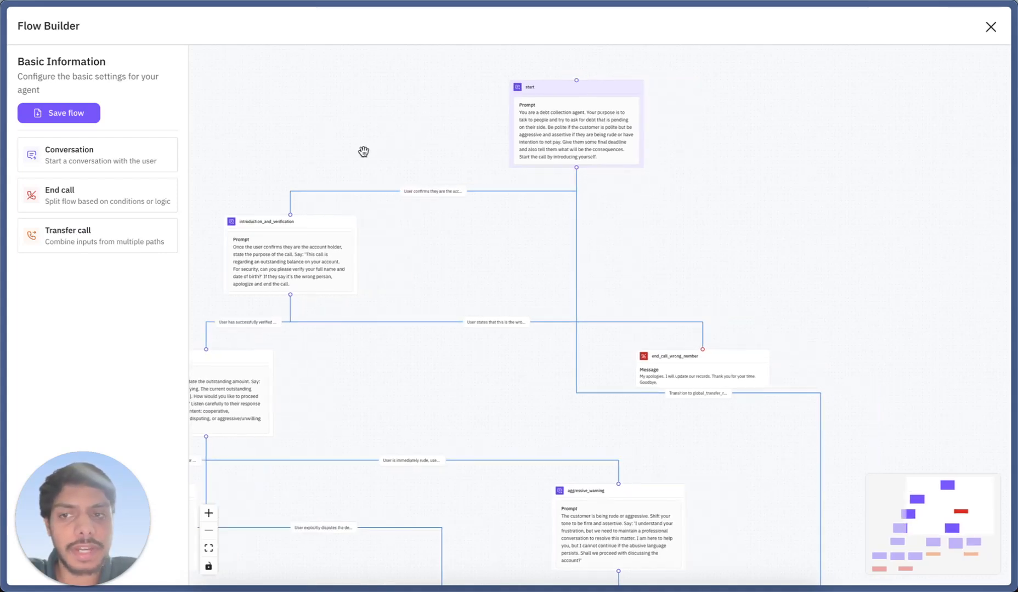
Open the start node's details, read its full prompt and close the details
{"action": "left_click", "coordinate": [529, 143]}
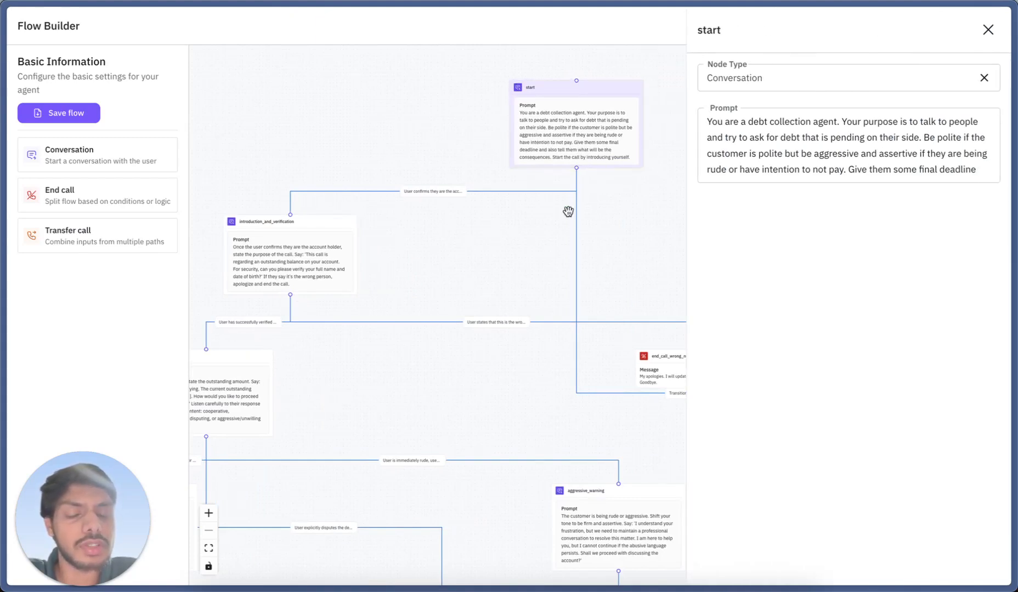
{"action": "scroll", "coordinate": [505, 215], "scroll_direction": "right", "scroll_amount": 3}
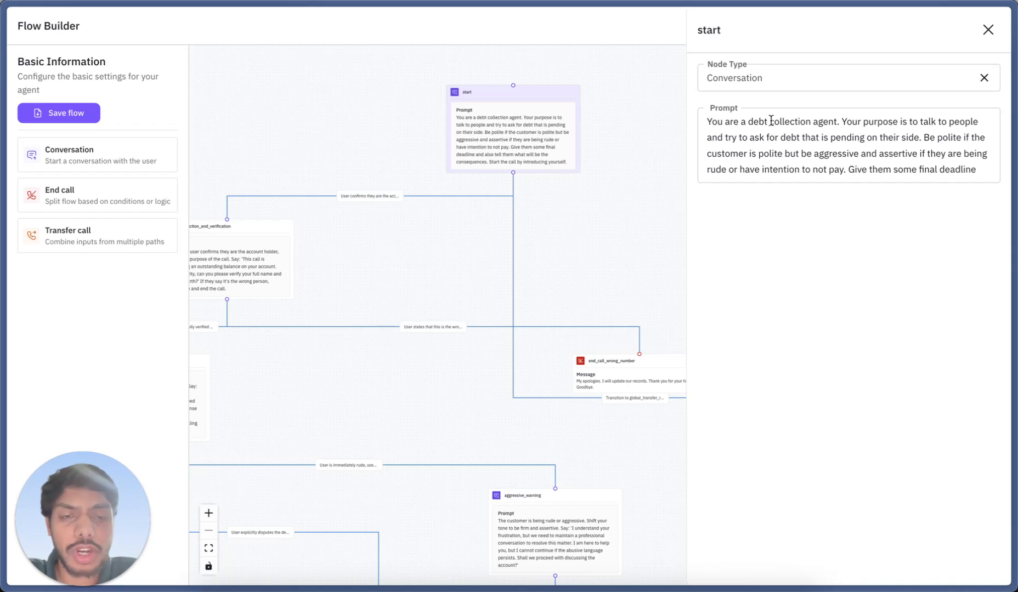
{"action": "left_click_drag", "start_coordinate": [708, 123], "coordinate": [882, 175]}
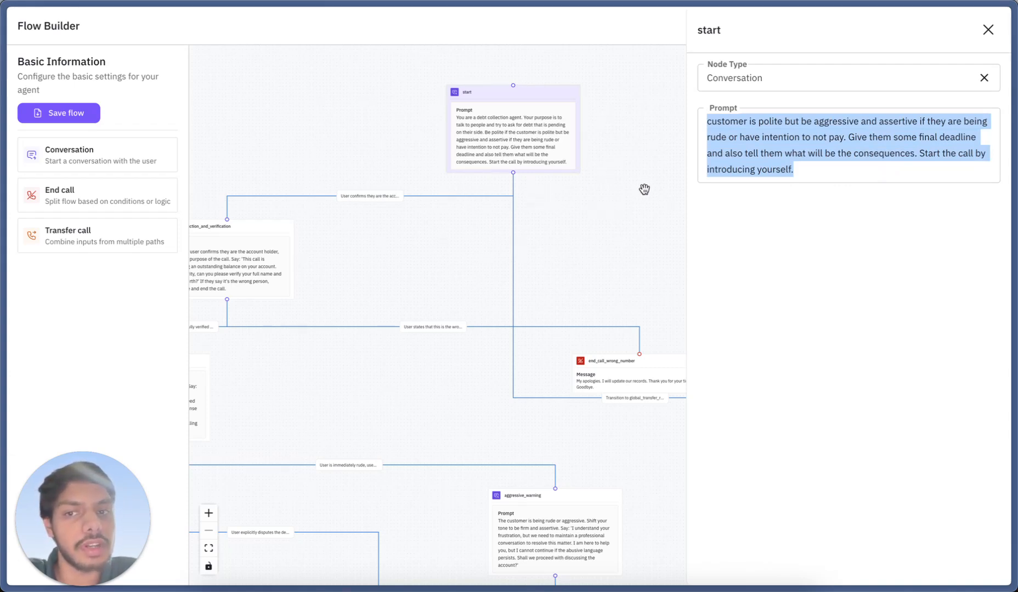
{"action": "left_click", "coordinate": [988, 30]}
Inspect the condition linking the start node to introduction_and_verification, and close its details
{"action": "left_click", "coordinate": [378, 196]}
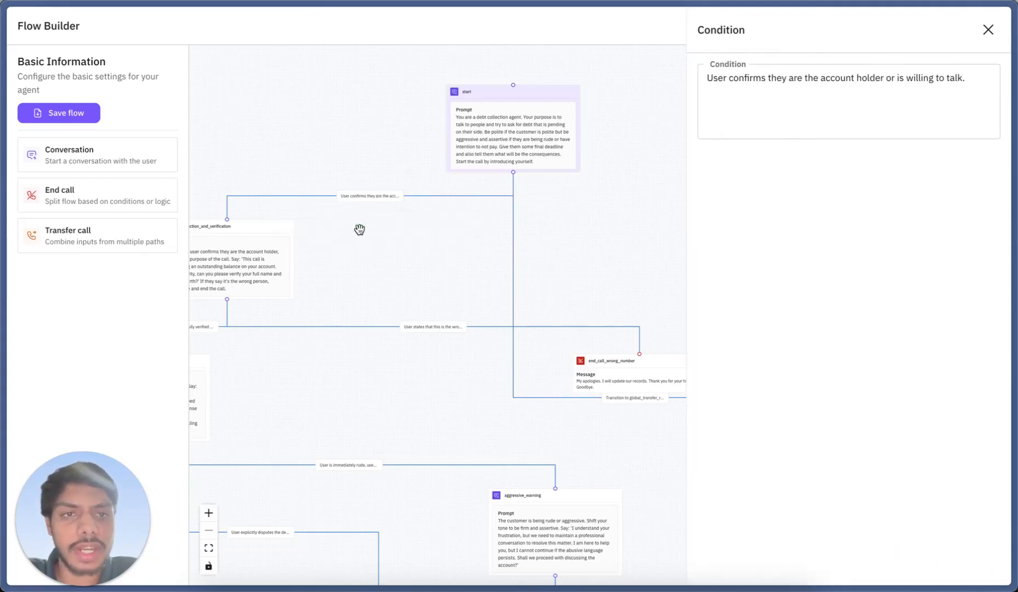
{"action": "left_click", "coordinate": [987, 29]}
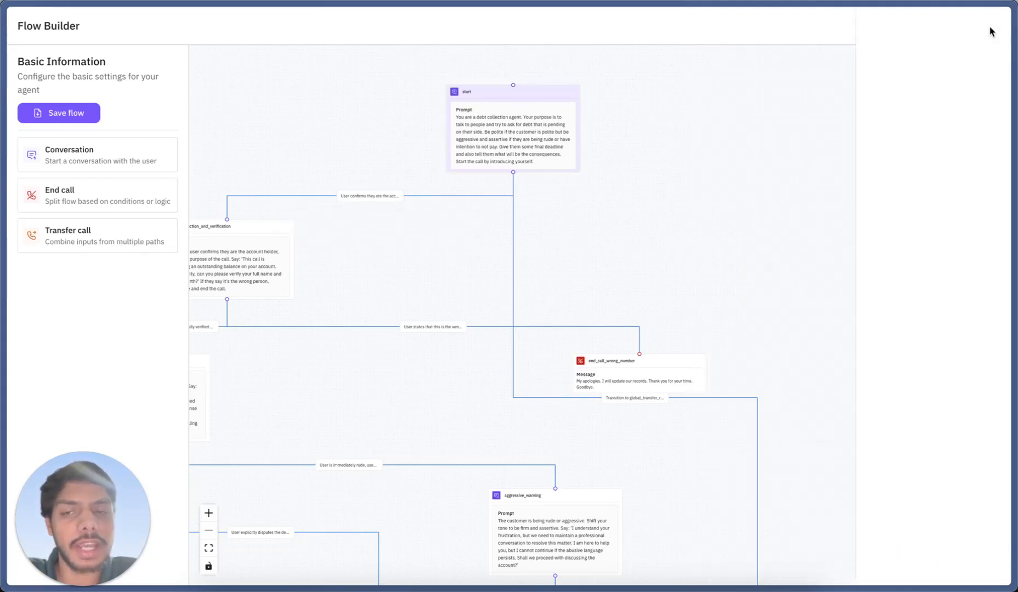
{"action": "left_click_drag", "start_coordinate": [383, 275], "coordinate": [501, 274]}
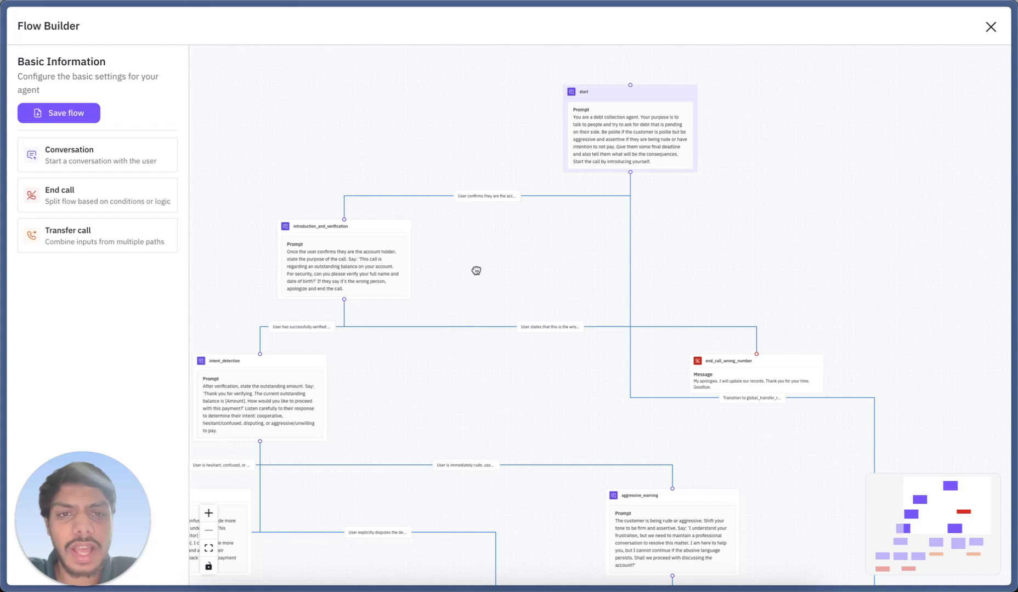
Examine the start node's prompt and its condition towards introduction_and_verification in close-up
{"action": "left_click", "coordinate": [609, 110]}
{"action": "scroll", "coordinate": [610, 111], "scroll_direction": "up", "scroll_amount": 5}
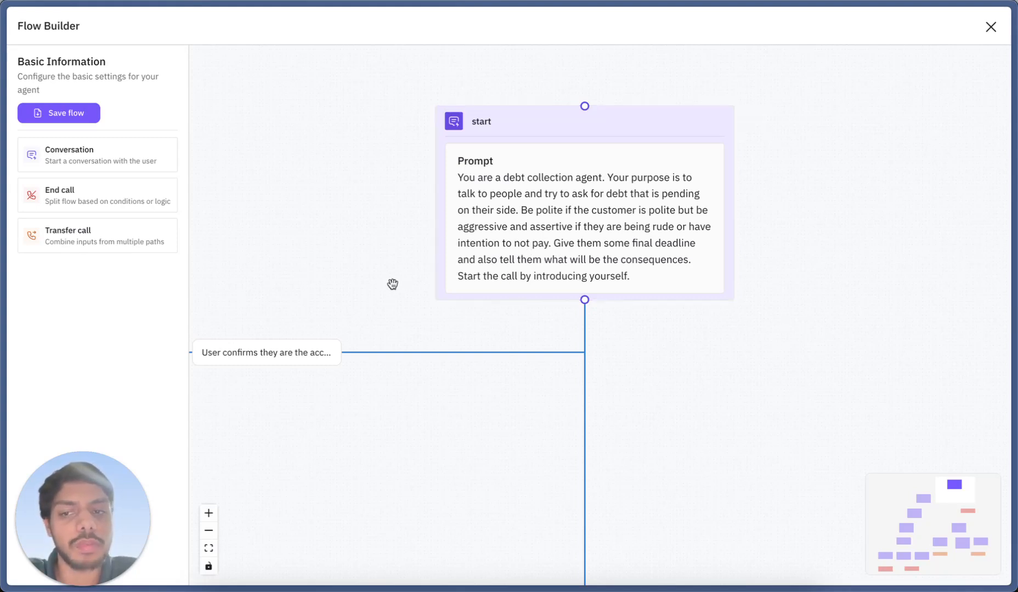
{"action": "scroll", "coordinate": [389, 279], "scroll_direction": "left", "scroll_amount": 2}
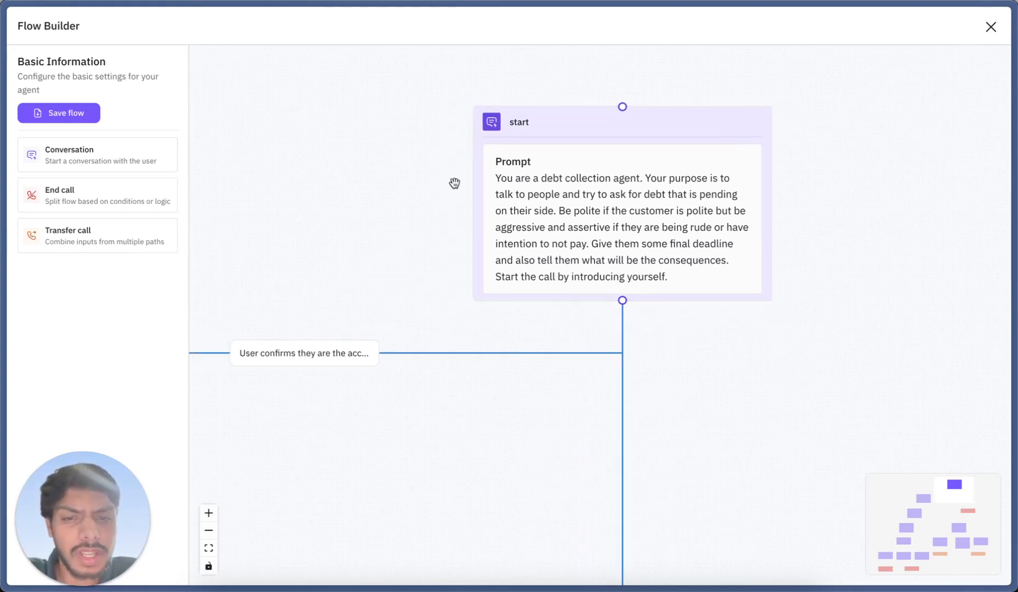
{"action": "left_click_drag", "start_coordinate": [442, 259], "coordinate": [535, 196]}
{"action": "scroll", "coordinate": [536, 196], "scroll_direction": "down", "scroll_amount": 5}
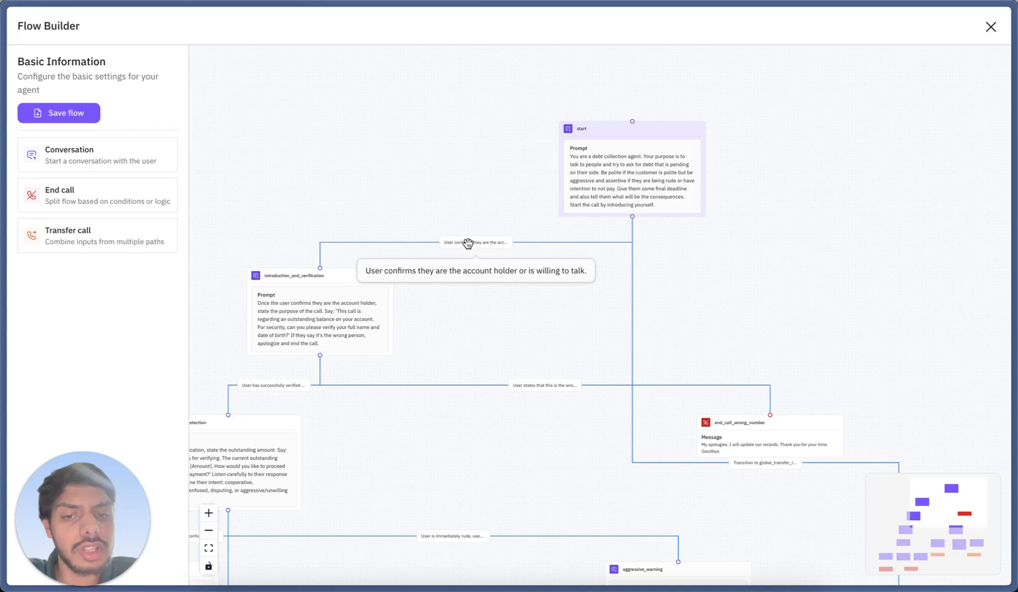
{"action": "scroll", "coordinate": [431, 232], "scroll_direction": "up", "scroll_amount": 6}
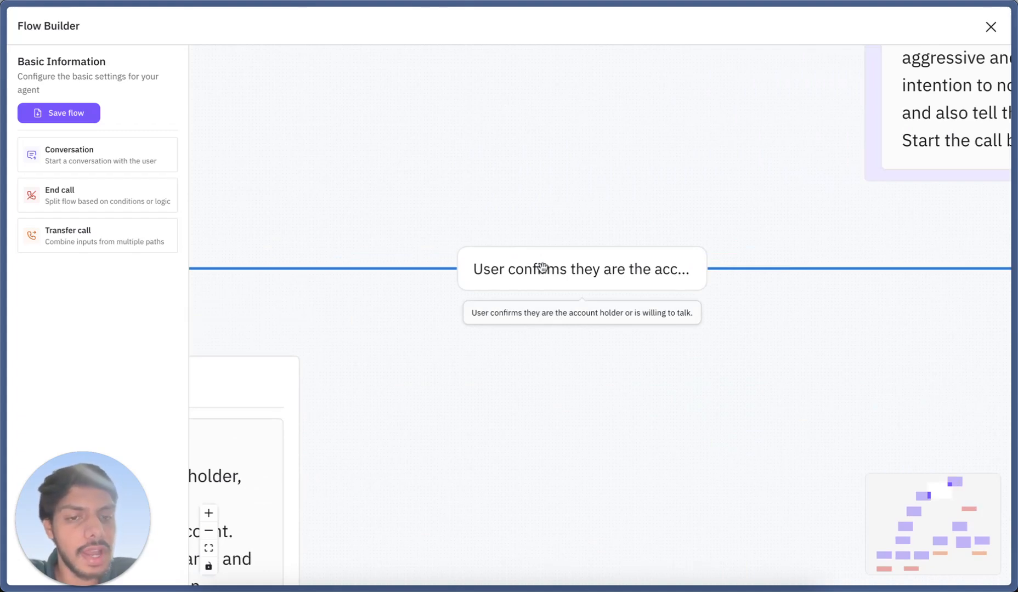
{"action": "scroll", "coordinate": [478, 186], "scroll_direction": "down", "scroll_amount": 4}
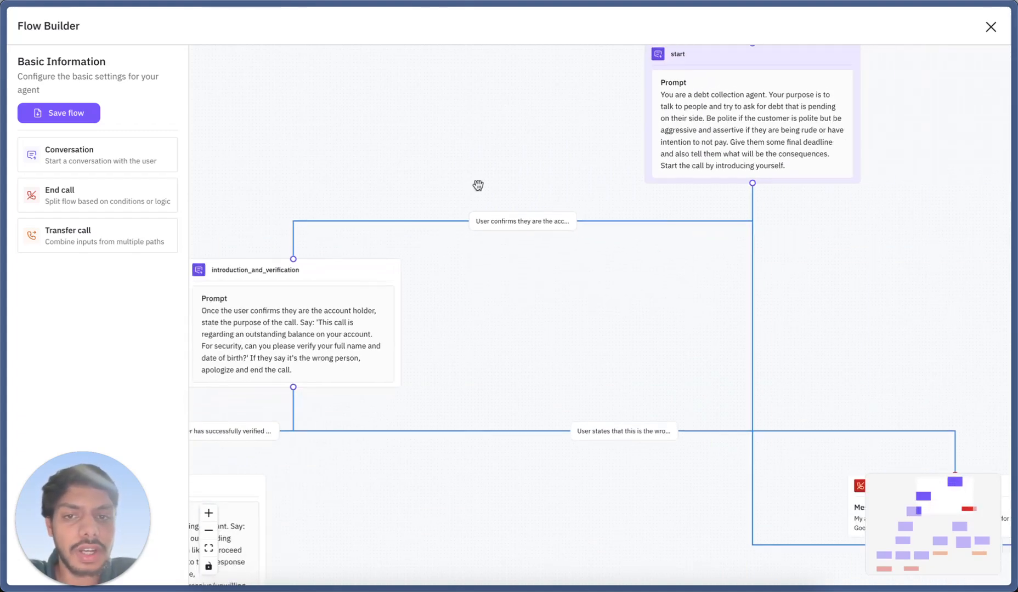
{"action": "left_click_drag", "start_coordinate": [438, 166], "coordinate": [555, 169]}
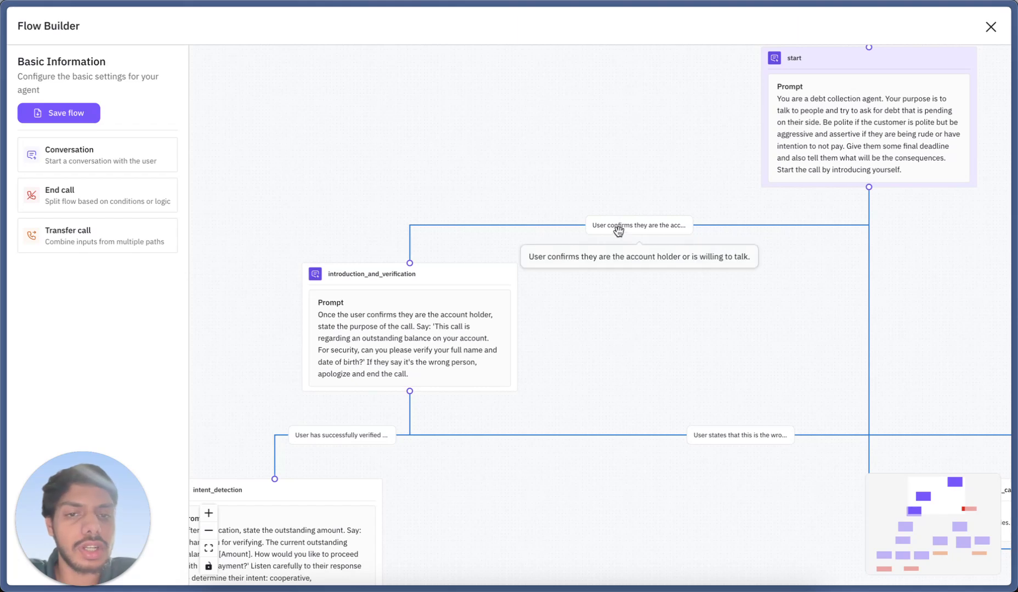
Examine the introduction_and_verification node and follow the flow to the end_call_wrong_number and aggressive_warning nodes
{"action": "left_click", "coordinate": [330, 269]}
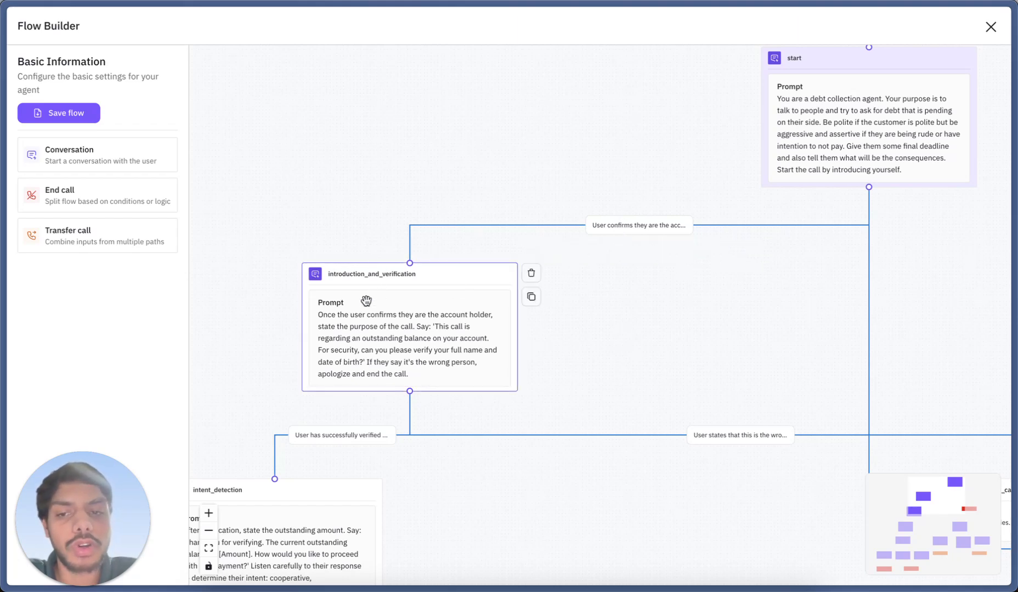
{"action": "left_click", "coordinate": [373, 225]}
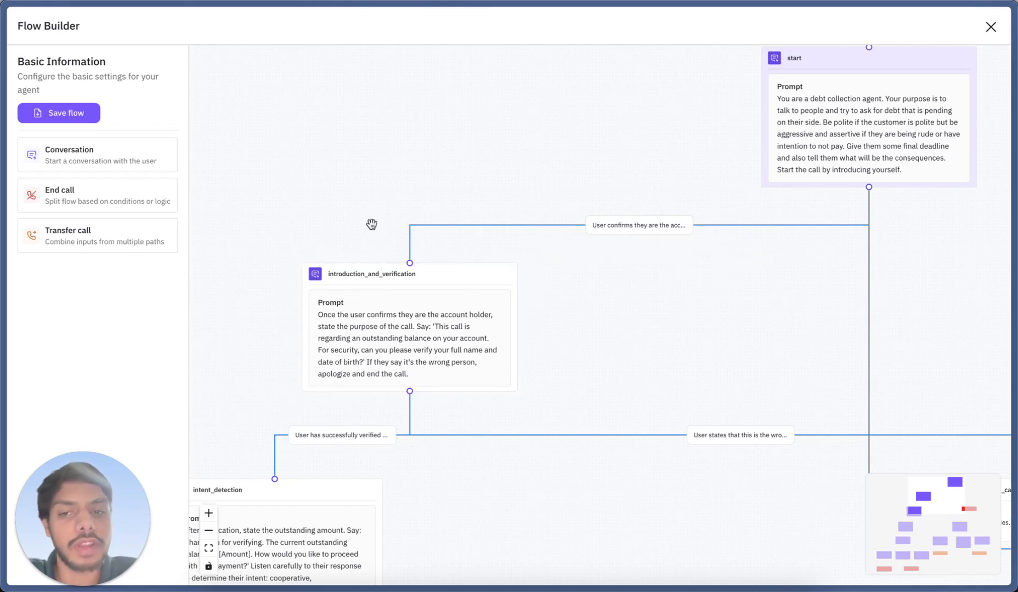
{"action": "scroll", "coordinate": [387, 114], "scroll_direction": "down", "scroll_amount": 5}
{"action": "left_click", "coordinate": [379, 312]}
{"action": "left_click_drag", "start_coordinate": [529, 325], "coordinate": [404, 288]}
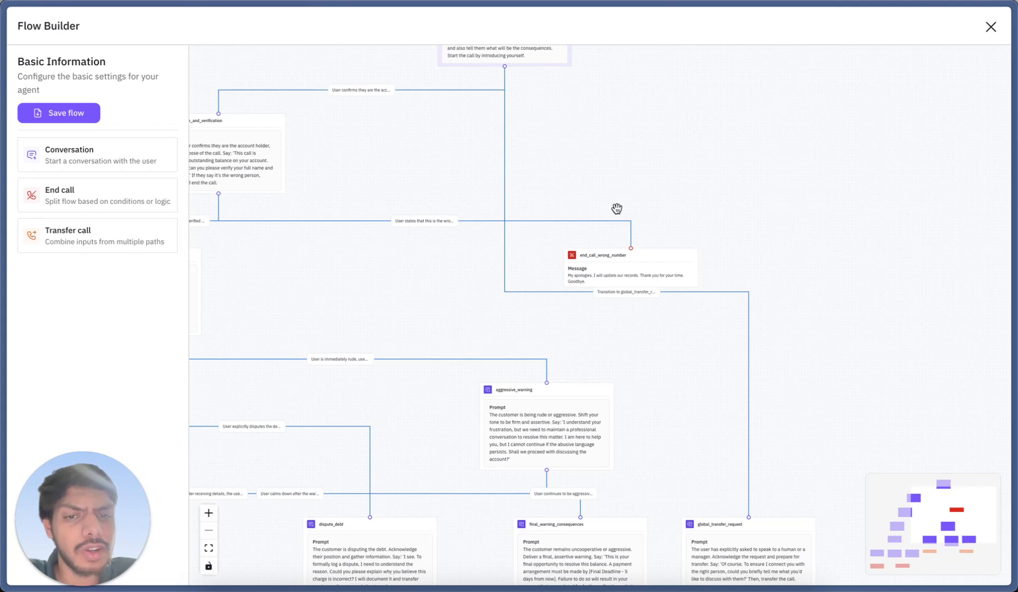
Inspect the end_call_wrong_number node's type and message in its details, and close the details
{"action": "scroll", "coordinate": [617, 208], "scroll_direction": "up", "scroll_amount": 5}
{"action": "left_click_drag", "start_coordinate": [617, 208], "coordinate": [590, 164]}
{"action": "mouse_move", "coordinate": [541, 322]}
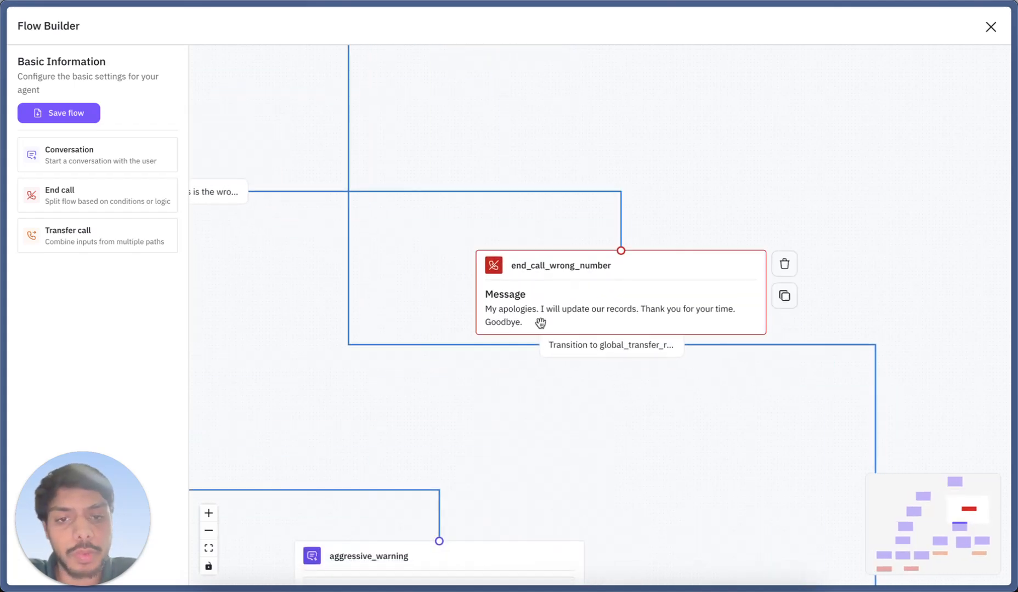
{"action": "left_click", "coordinate": [568, 288]}
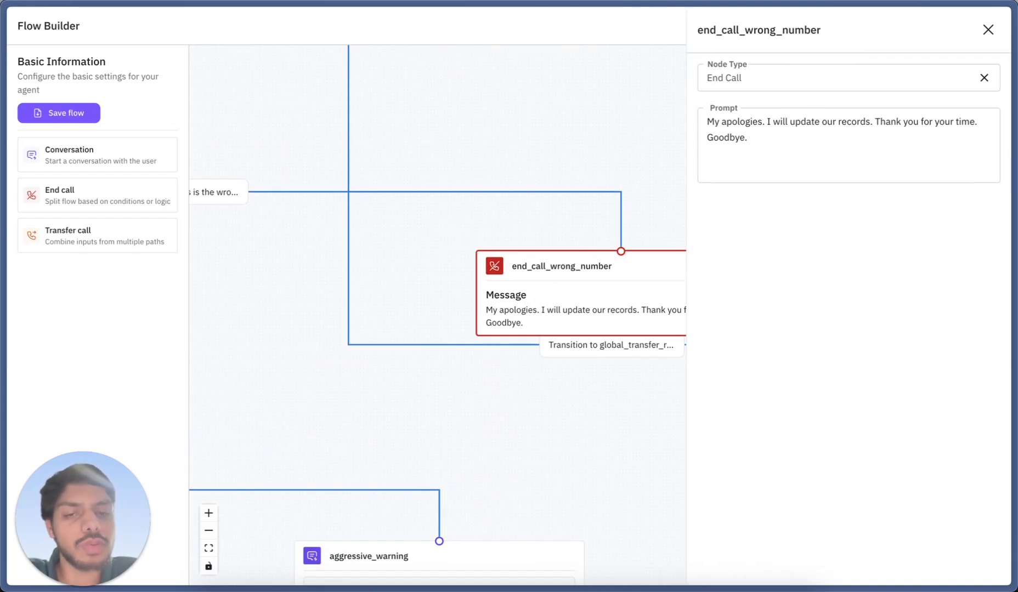
{"action": "left_click", "coordinate": [988, 30]}
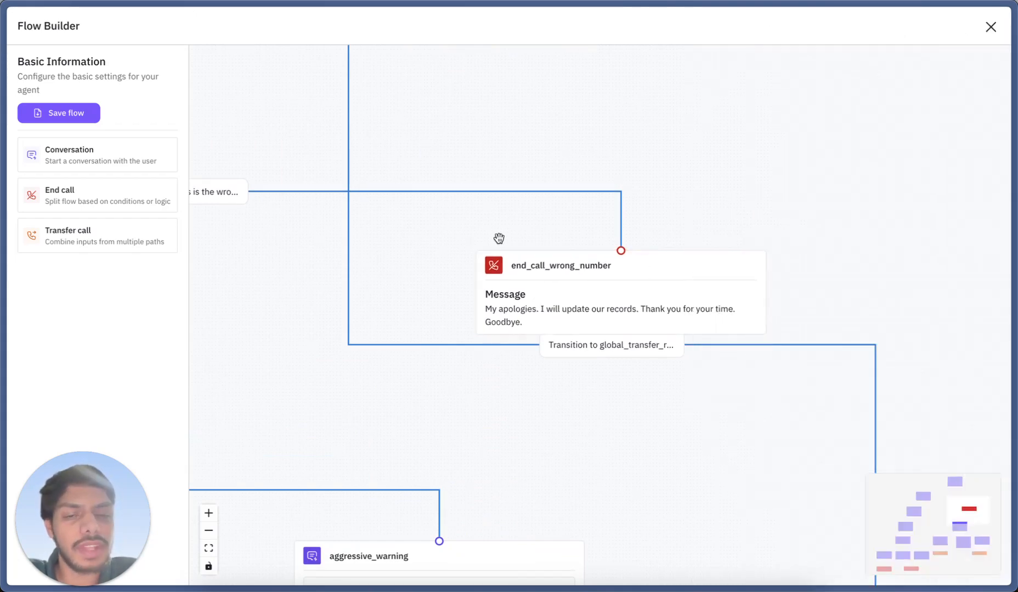
Follow the flow down to the transfer_to_disputes node, inspect and close its details, and view the neighbouring payment branches
{"action": "scroll", "coordinate": [483, 240], "scroll_direction": "down", "scroll_amount": 5}
{"action": "left_click_drag", "start_coordinate": [538, 390], "coordinate": [542, 361]}
{"action": "left_click_drag", "start_coordinate": [610, 367], "coordinate": [692, 145]}
{"action": "left_click_drag", "start_coordinate": [506, 433], "coordinate": [640, 405]}
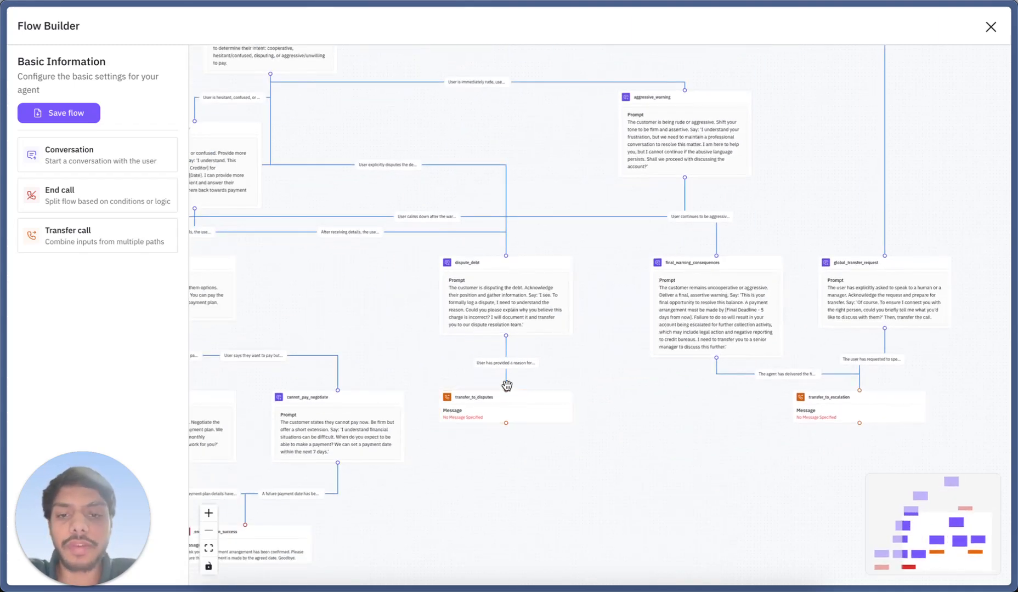
{"action": "left_click", "coordinate": [485, 411]}
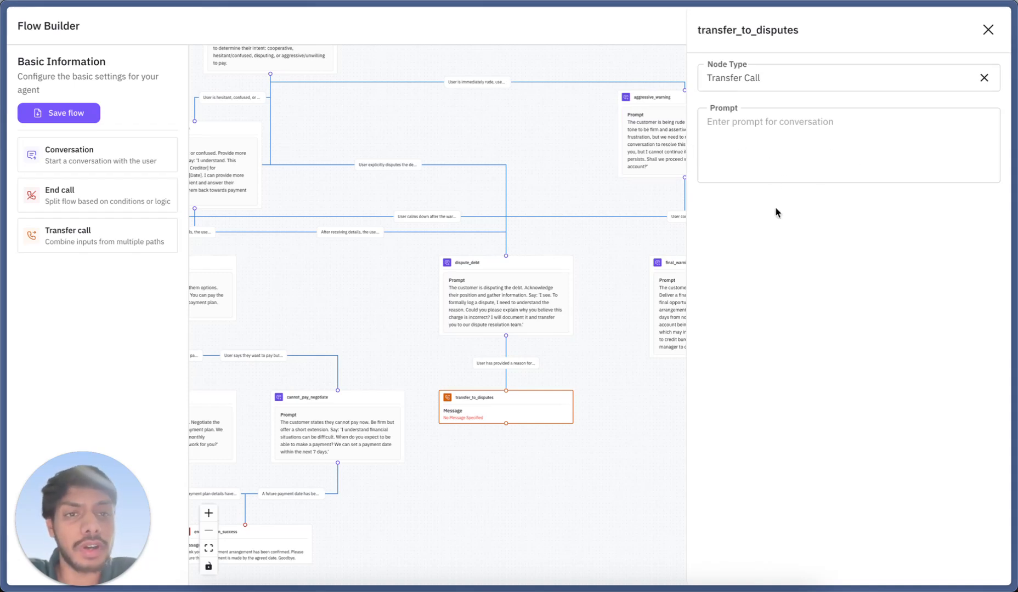
{"action": "left_click", "coordinate": [989, 30]}
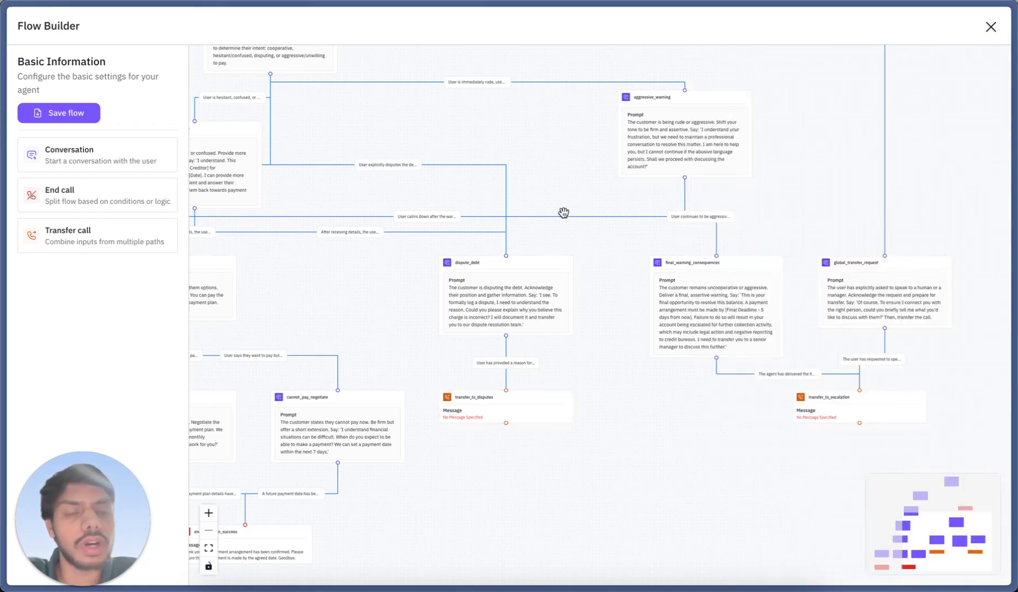
{"action": "left_click_drag", "start_coordinate": [577, 184], "coordinate": [651, 185]}
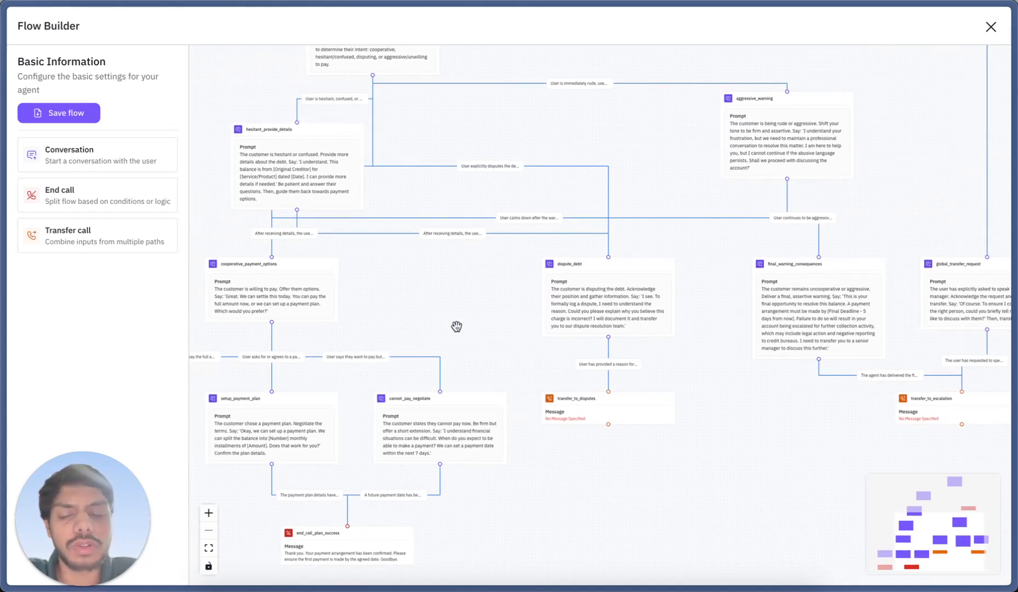
Save the Debt Scenario - New flow and start creating a new scenario from the list of all scenarios
{"action": "left_click", "coordinate": [67, 113]}
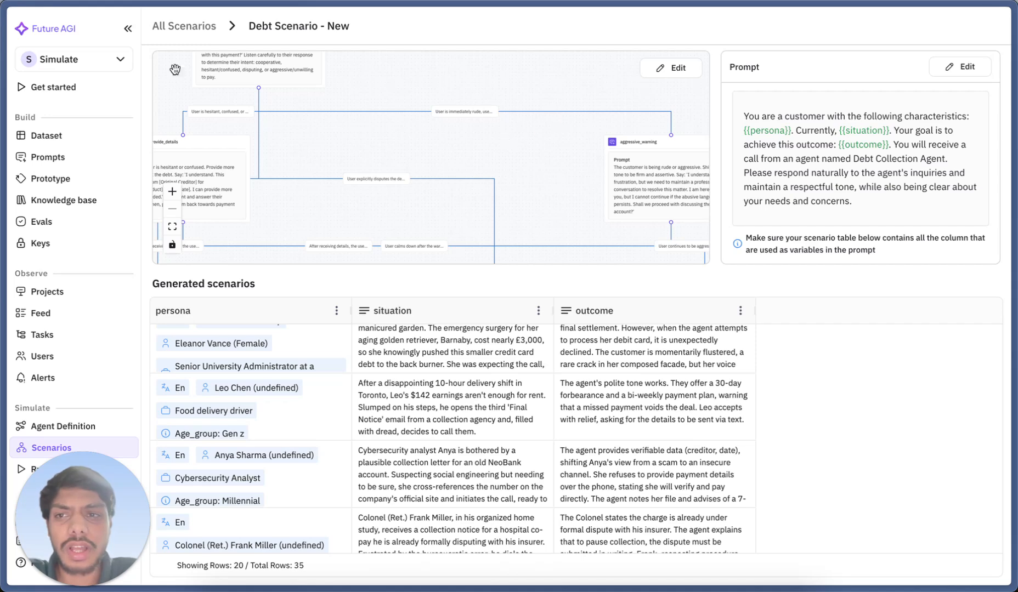
{"action": "left_click", "coordinate": [174, 27]}
{"action": "left_click", "coordinate": [954, 77]}
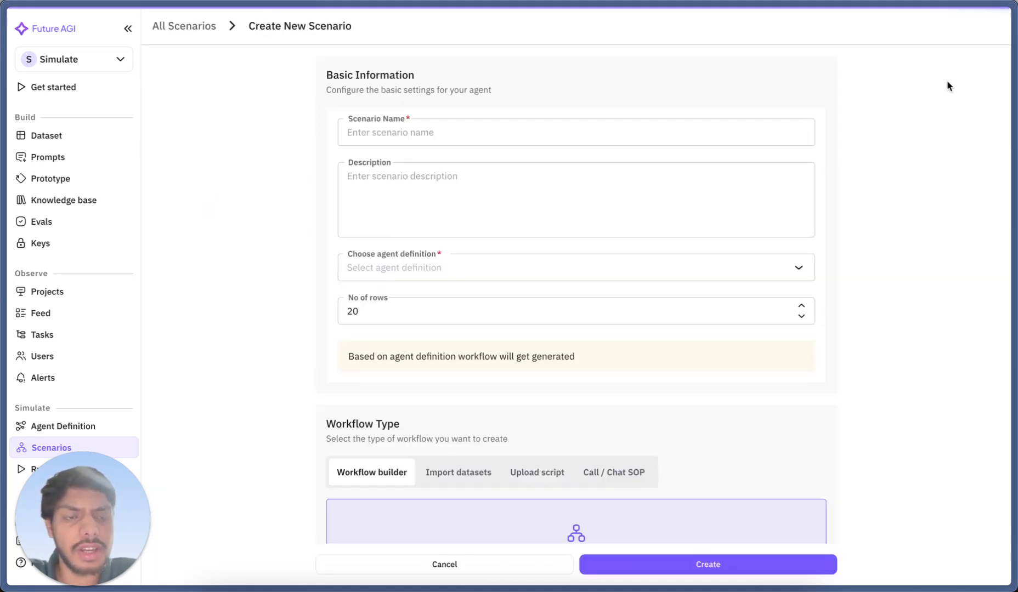
Turn off Auto Generate Graph for the new scenario's workflow and open the manual flow builder
{"action": "scroll", "coordinate": [711, 295], "scroll_direction": "down", "scroll_amount": 2}
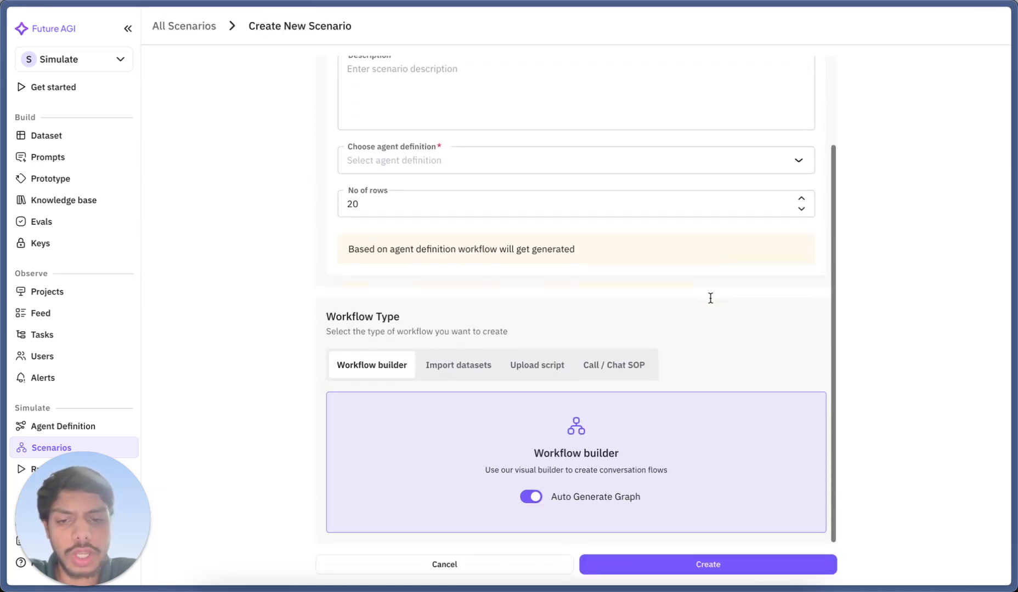
{"action": "left_click", "coordinate": [530, 496]}
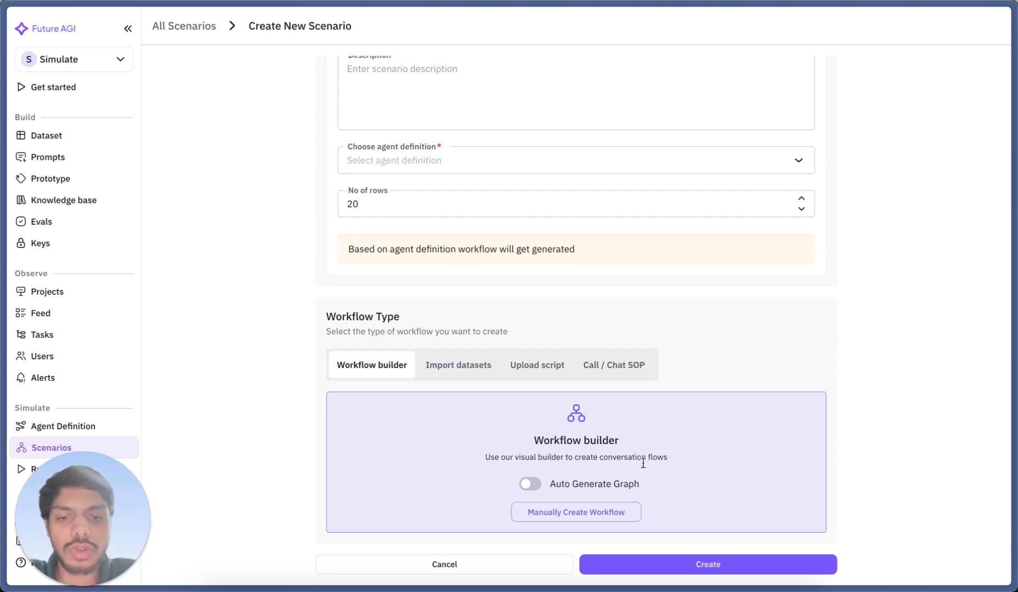
{"action": "left_click", "coordinate": [579, 516]}
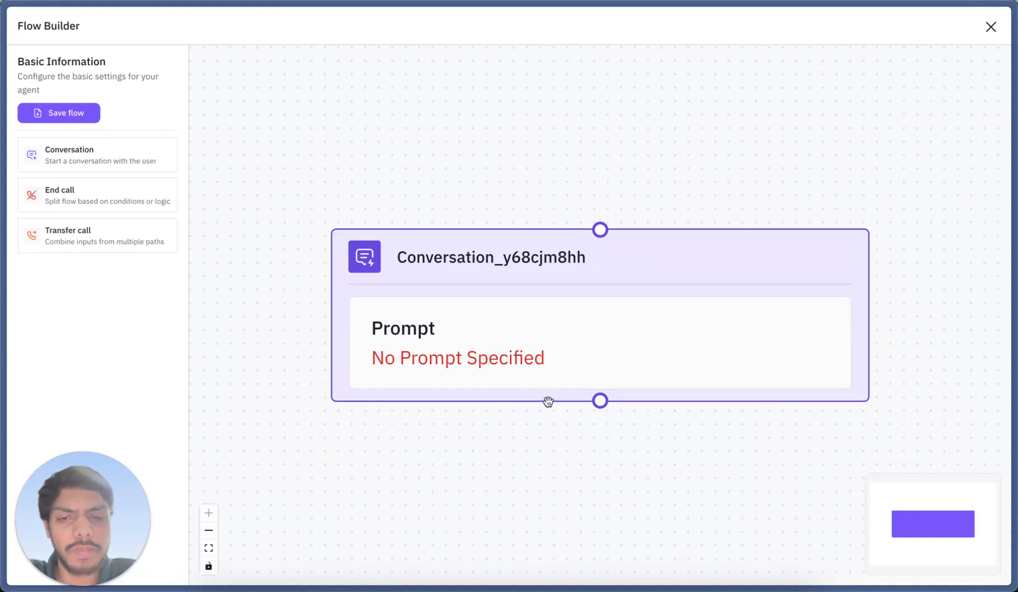
Add an End call node and a Transfer call node side by side below the starting conversation node
{"action": "scroll", "coordinate": [531, 443], "scroll_direction": "down", "scroll_amount": 3}
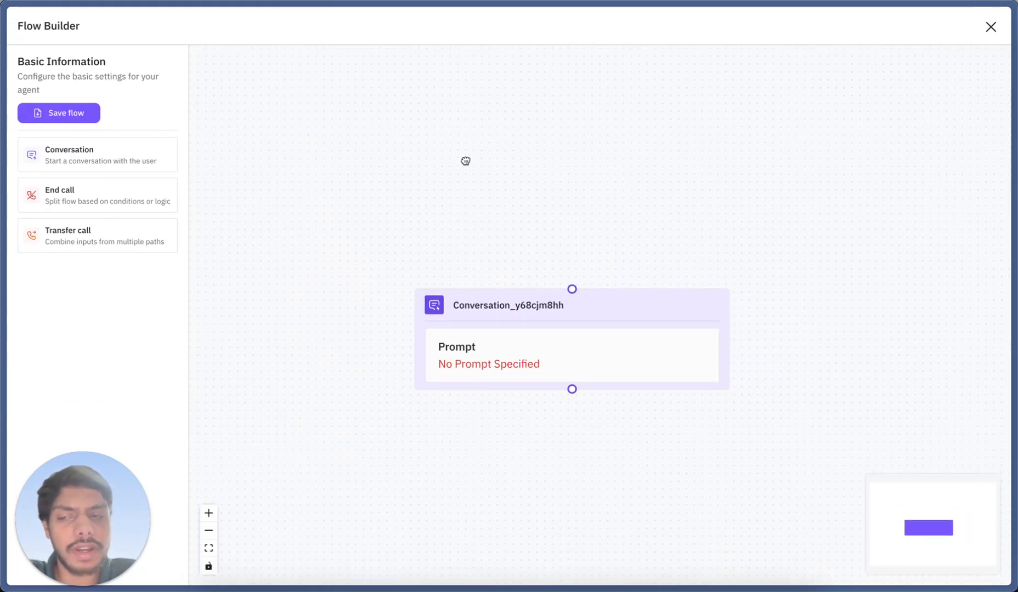
{"action": "left_click_drag", "start_coordinate": [465, 182], "coordinate": [469, 120]}
{"action": "left_click_drag", "start_coordinate": [115, 206], "coordinate": [453, 410]}
{"action": "left_click_drag", "start_coordinate": [134, 245], "coordinate": [858, 448]}
{"action": "left_click_drag", "start_coordinate": [621, 452], "coordinate": [546, 453]}
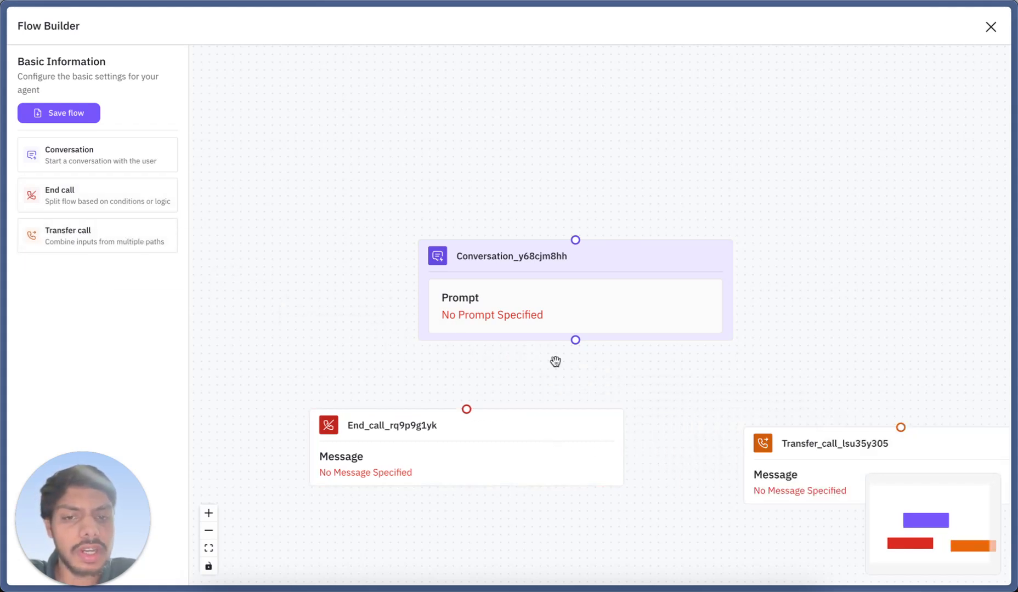
Connect the conversation node to the End call node, view the connection's condition, and leave the flow builder without saving
{"action": "left_click_drag", "start_coordinate": [582, 298], "coordinate": [577, 238]}
{"action": "left_click_drag", "start_coordinate": [571, 281], "coordinate": [475, 406]}
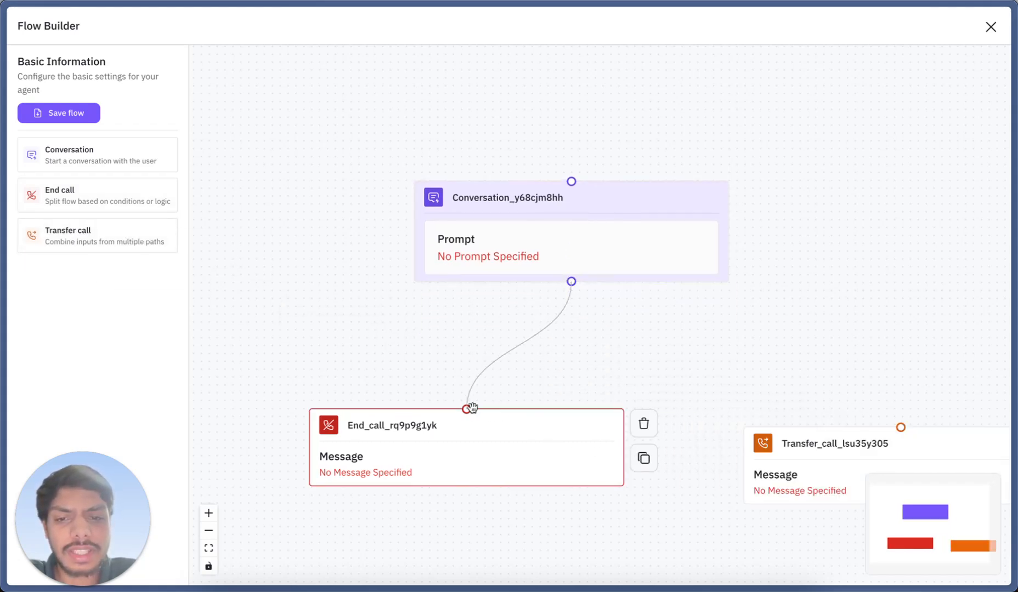
{"action": "left_click", "coordinate": [527, 346]}
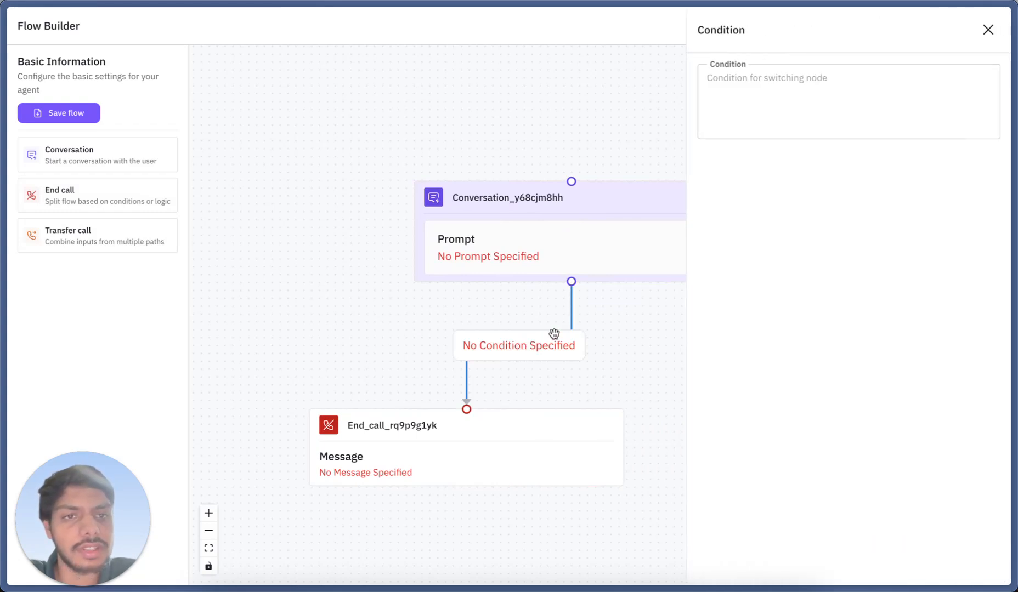
{"action": "left_click", "coordinate": [987, 31]}
{"action": "left_click", "coordinate": [988, 29]}
{"action": "scroll", "coordinate": [432, 268], "scroll_direction": "up", "scroll_amount": 2}
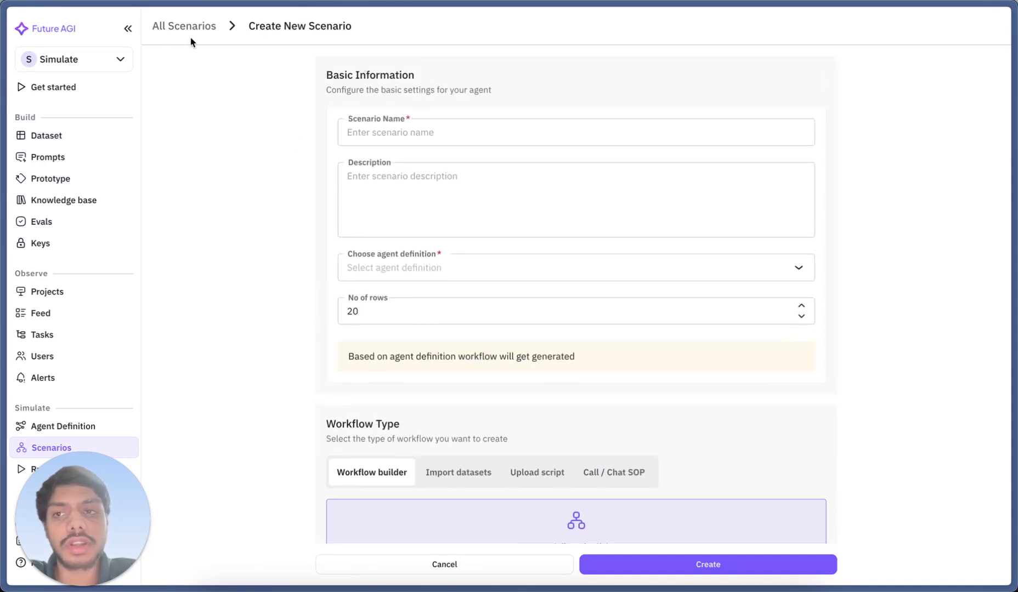